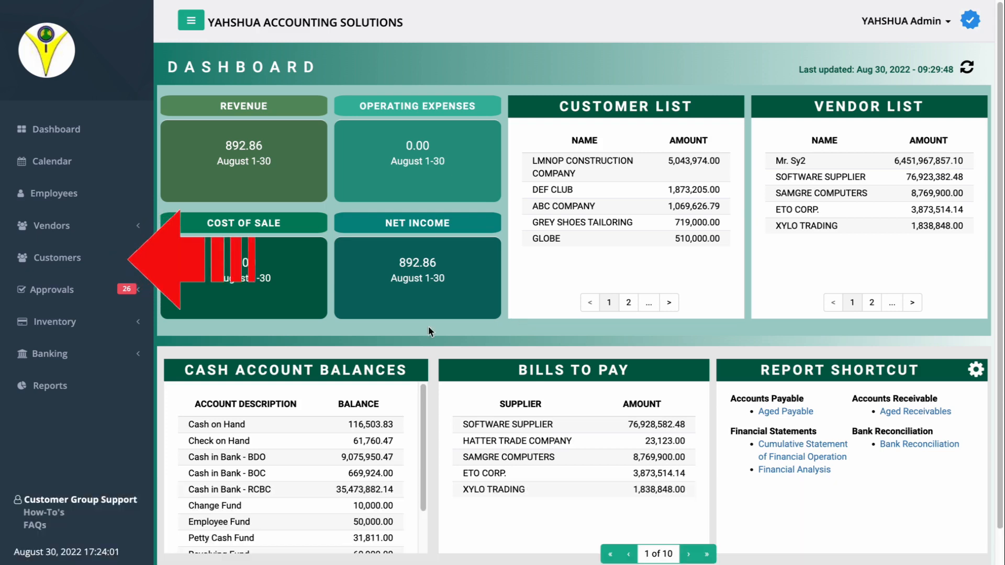
Open the Sales Order list from the Customers section of the sidebar.
{"action": "left_click", "coordinate": [95, 257]}
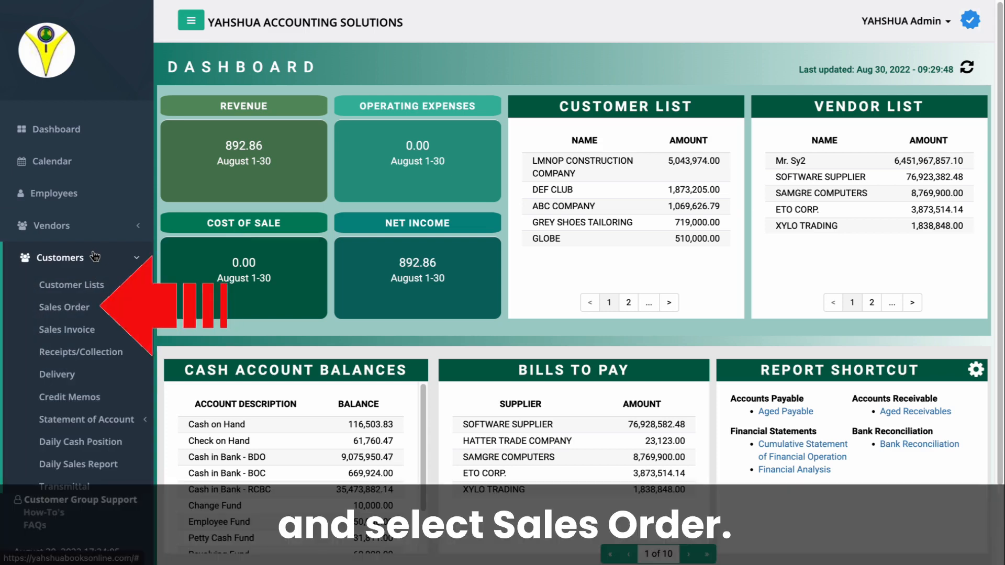
{"action": "left_click", "coordinate": [86, 308]}
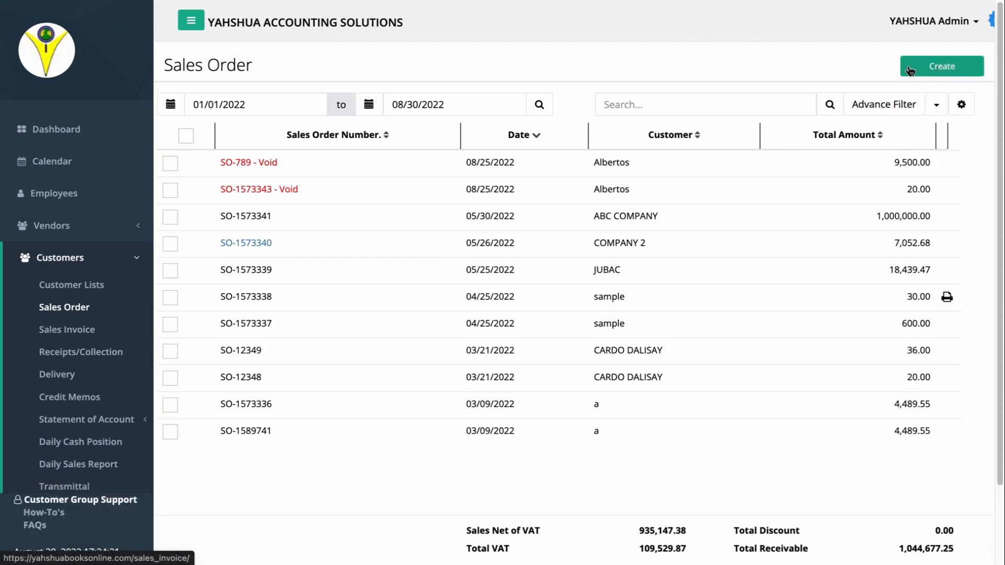
Create a new blank sales order from the Sales Order list page.
{"action": "left_click", "coordinate": [910, 71]}
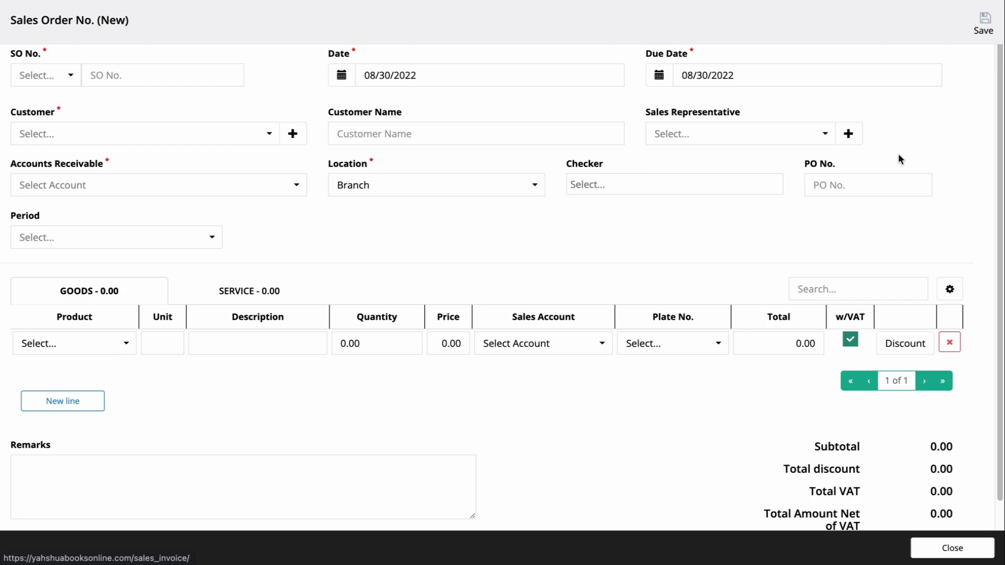
Number the order with the SO prefix (SO-790) and date it 08/25/2022.
{"action": "left_click", "coordinate": [47, 75]}
{"action": "left_click", "coordinate": [67, 94]}
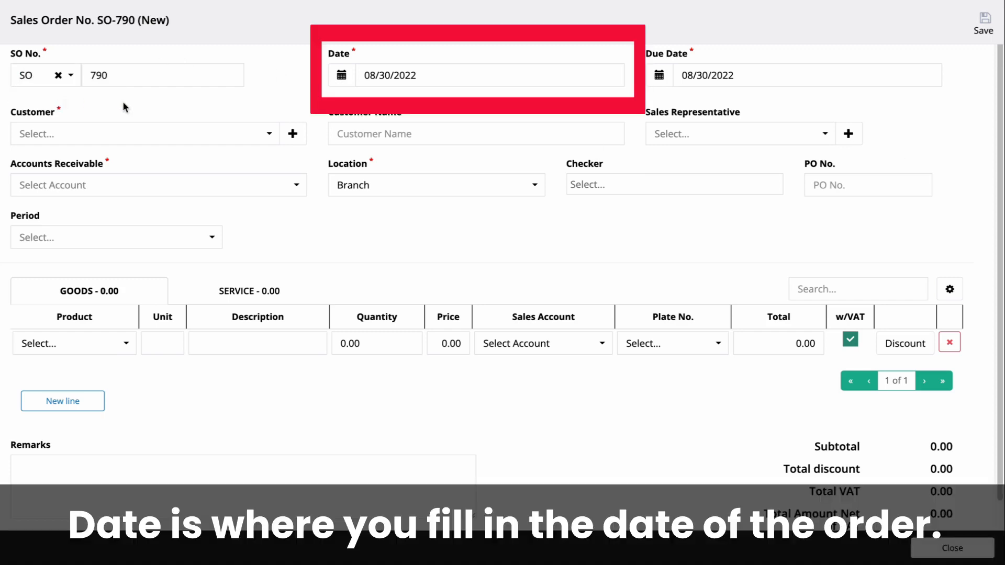
{"action": "left_click", "coordinate": [341, 75]}
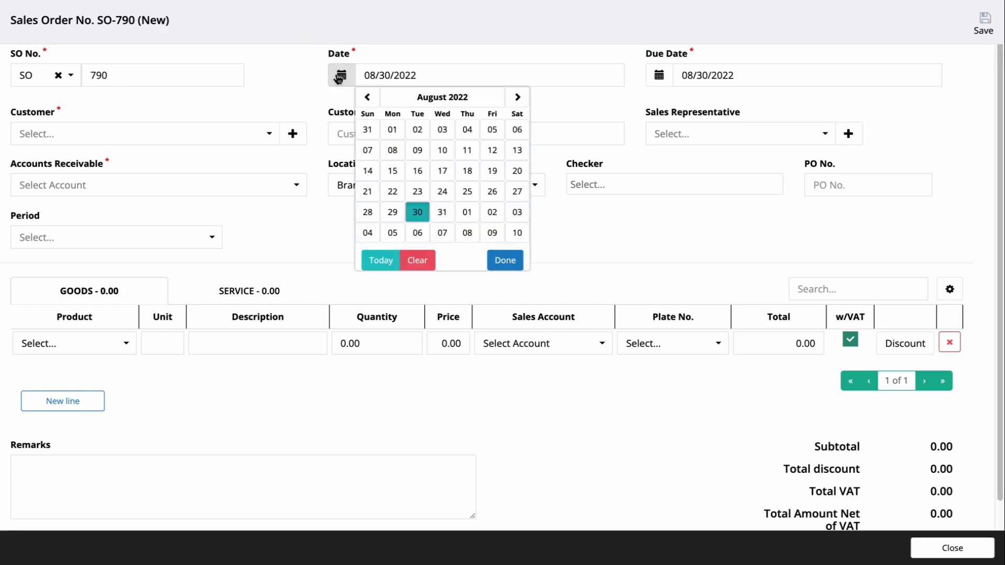
{"action": "left_click", "coordinate": [467, 191]}
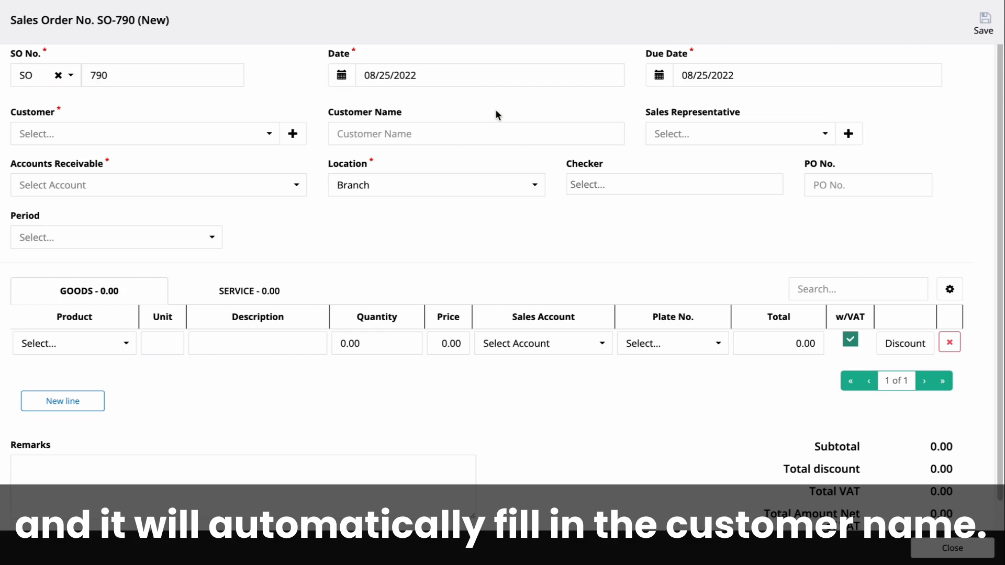
Set the customer to AIRPOINT APPLIANCES, INC. and the sales representative to LAI.
{"action": "left_click", "coordinate": [256, 133]}
{"action": "left_click", "coordinate": [213, 219]}
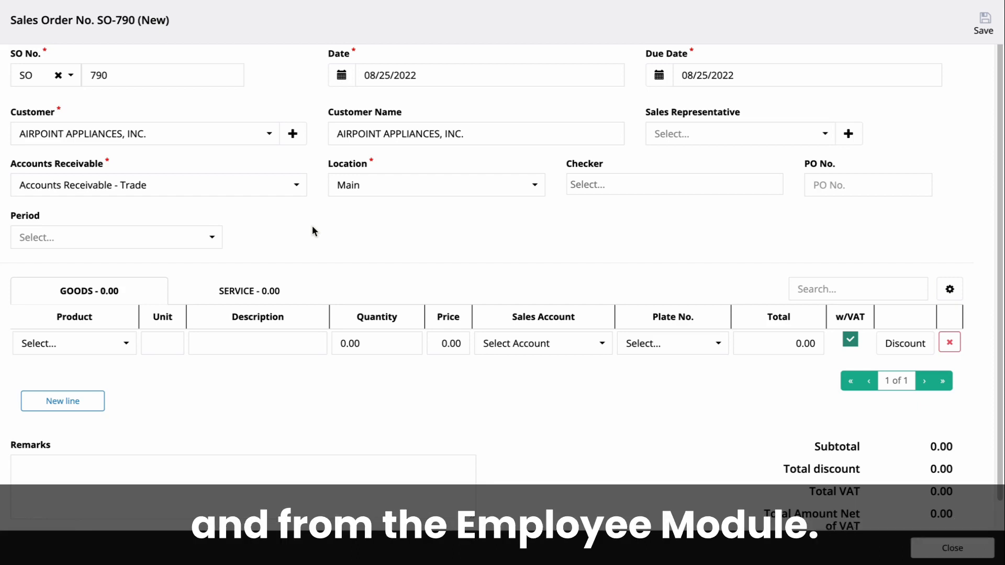
{"action": "left_click", "coordinate": [739, 139]}
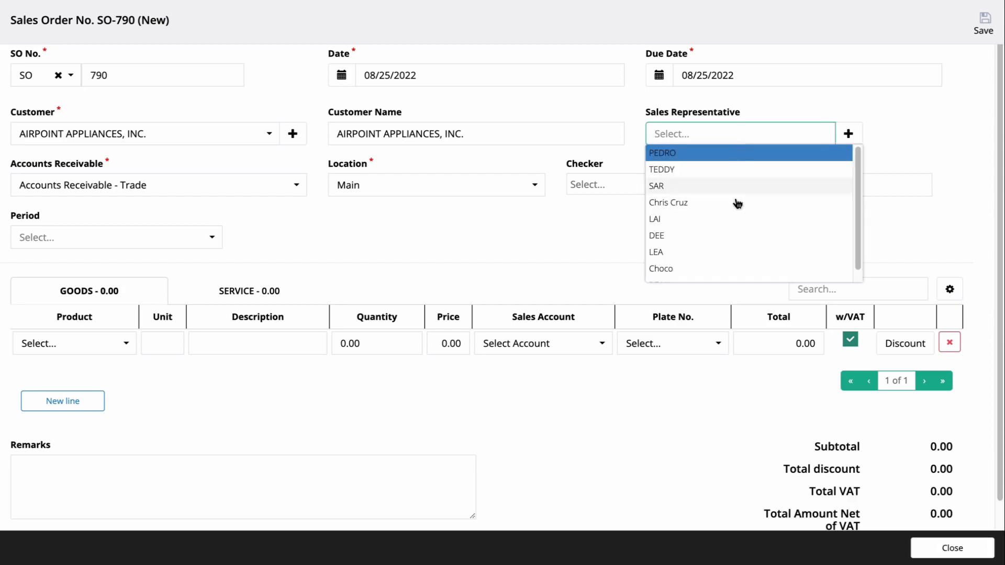
{"action": "left_click", "coordinate": [732, 218]}
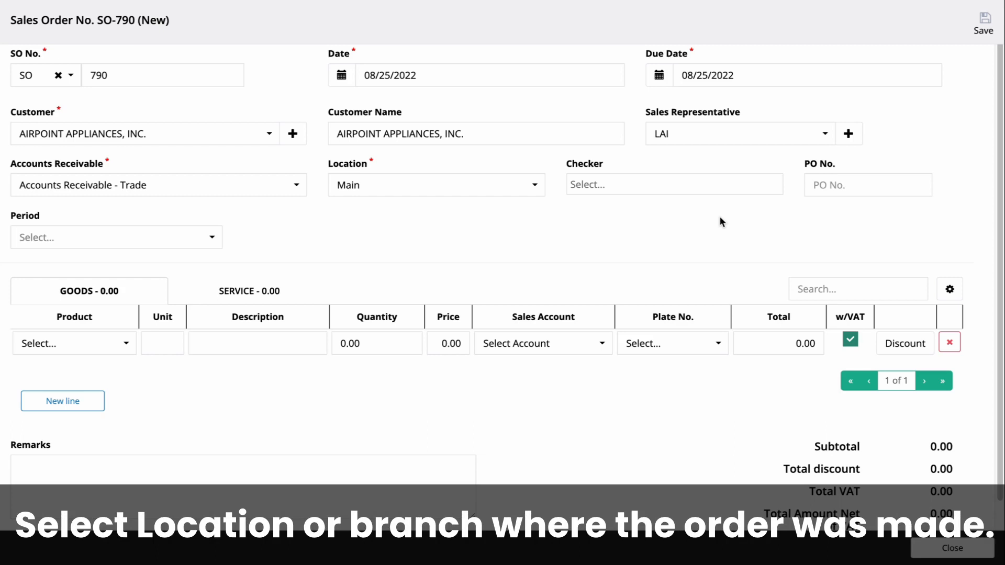
{"action": "left_click", "coordinate": [502, 196]}
Change the order location from Main to Branch and assign a checker.
{"action": "left_click", "coordinate": [492, 204]}
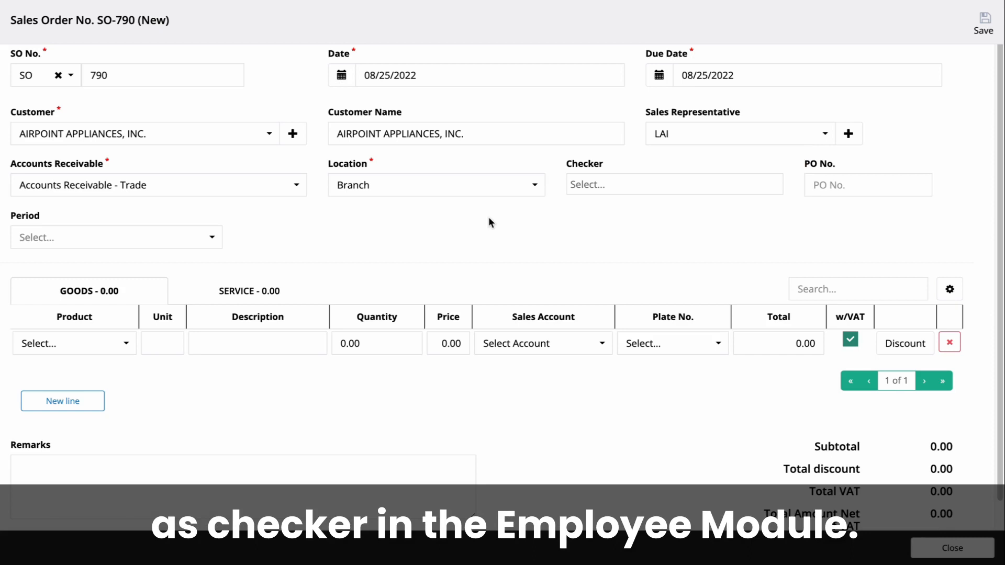
{"action": "left_click", "coordinate": [629, 185]}
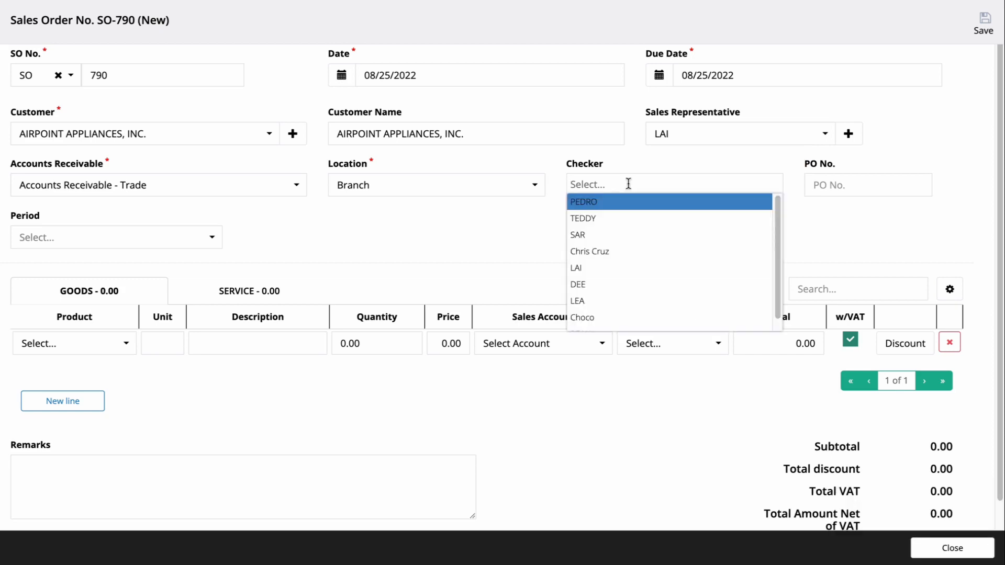
{"action": "left_click", "coordinate": [629, 236]}
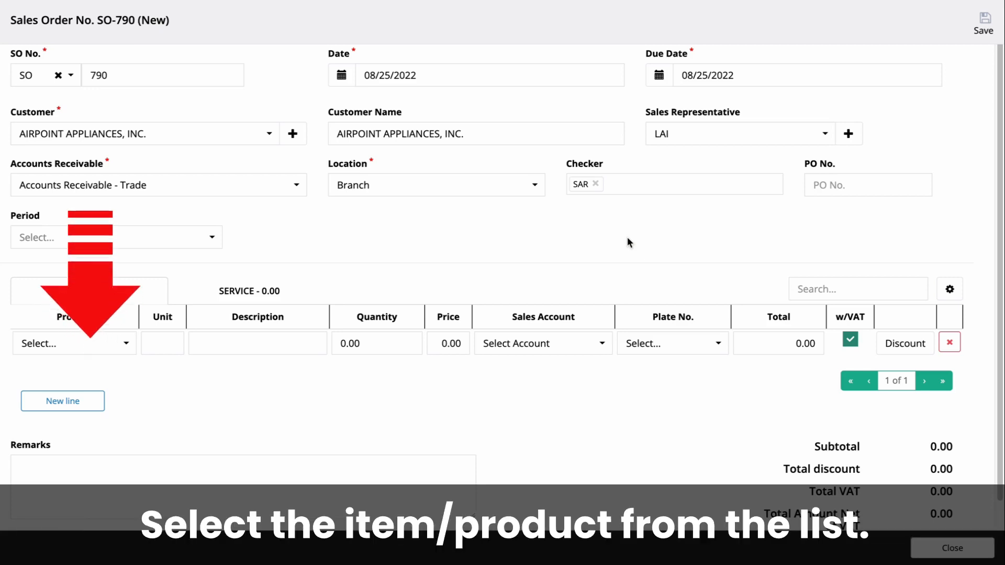
Add a goods line for 5 Samsung Galaxy X at 10,000 each.
{"action": "left_click", "coordinate": [94, 343]}
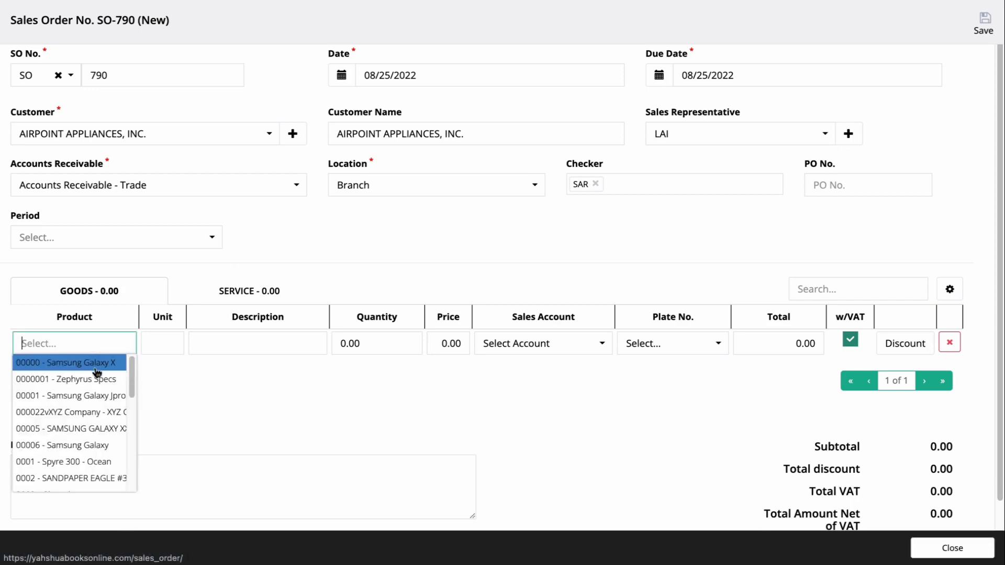
{"action": "left_click", "coordinate": [97, 363]}
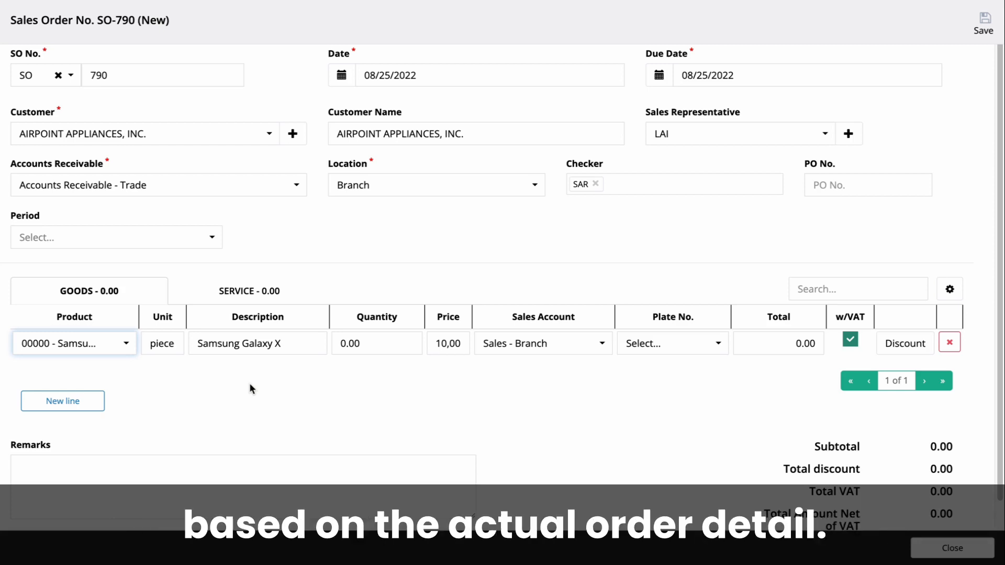
{"action": "left_click", "coordinate": [361, 342]}
{"action": "type", "text": "5"}
{"action": "left_click", "coordinate": [356, 380]}
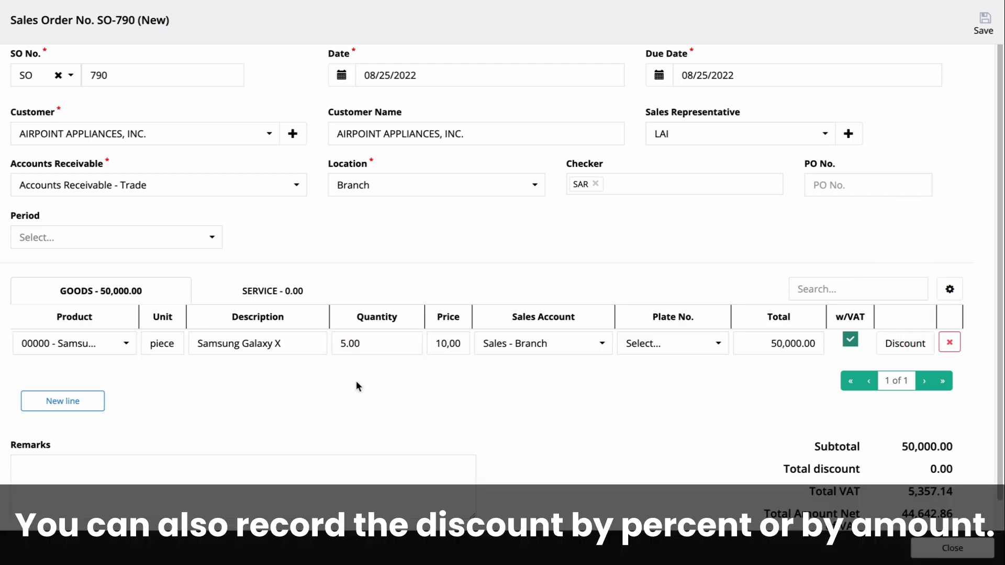
Apply a fixed-amount 1,000.00 discount to the Samsung Galaxy X line.
{"action": "left_click", "coordinate": [899, 343]}
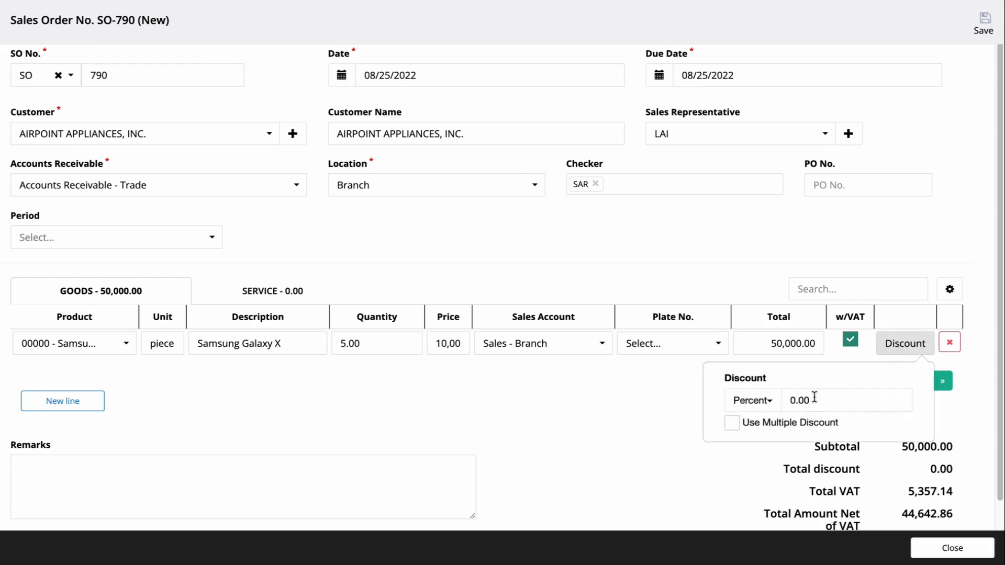
{"action": "left_click", "coordinate": [759, 403]}
{"action": "left_click", "coordinate": [767, 447]}
{"action": "left_click", "coordinate": [832, 399]}
{"action": "type", "text": "10,00"}
{"action": "left_click", "coordinate": [640, 428]}
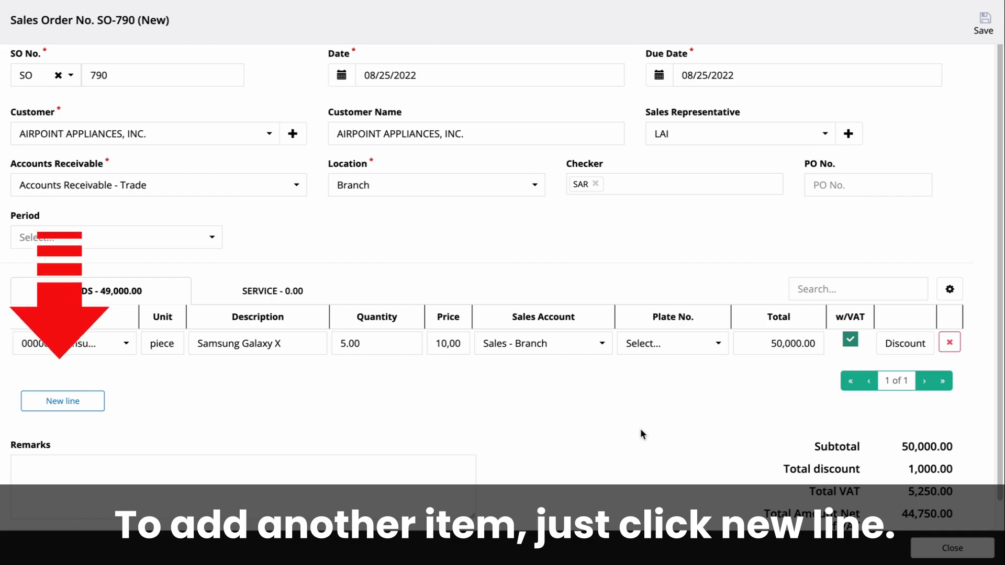
Add a second goods line for 1 piece of 0000001 - Zephyrus Specs at 120.00.
{"action": "left_click", "coordinate": [97, 407]}
{"action": "left_click", "coordinate": [78, 371]}
{"action": "left_click", "coordinate": [99, 407]}
{"action": "left_click", "coordinate": [339, 377]}
{"action": "type", "text": "1"}
{"action": "left_click", "coordinate": [375, 437]}
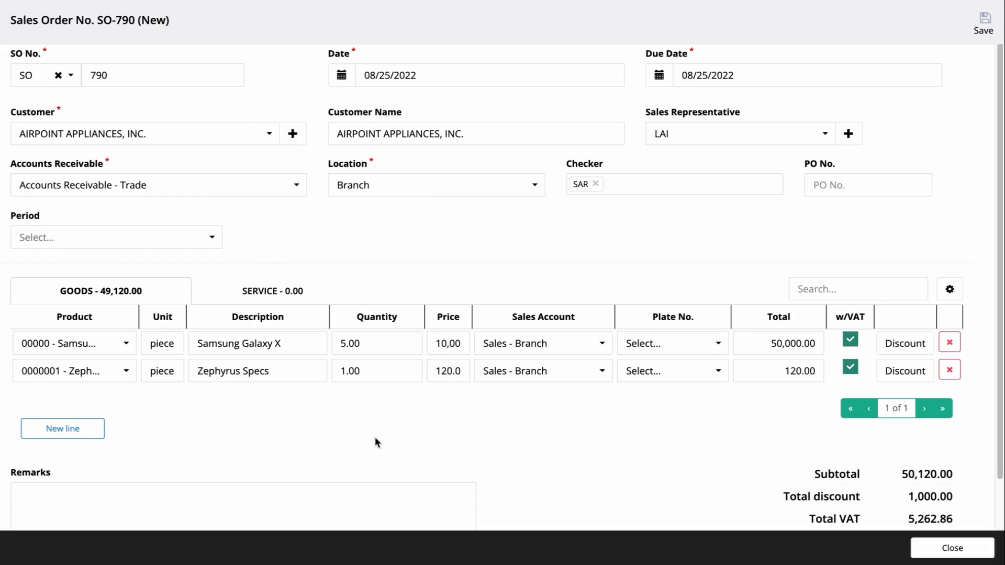
{"action": "left_click", "coordinate": [279, 294]}
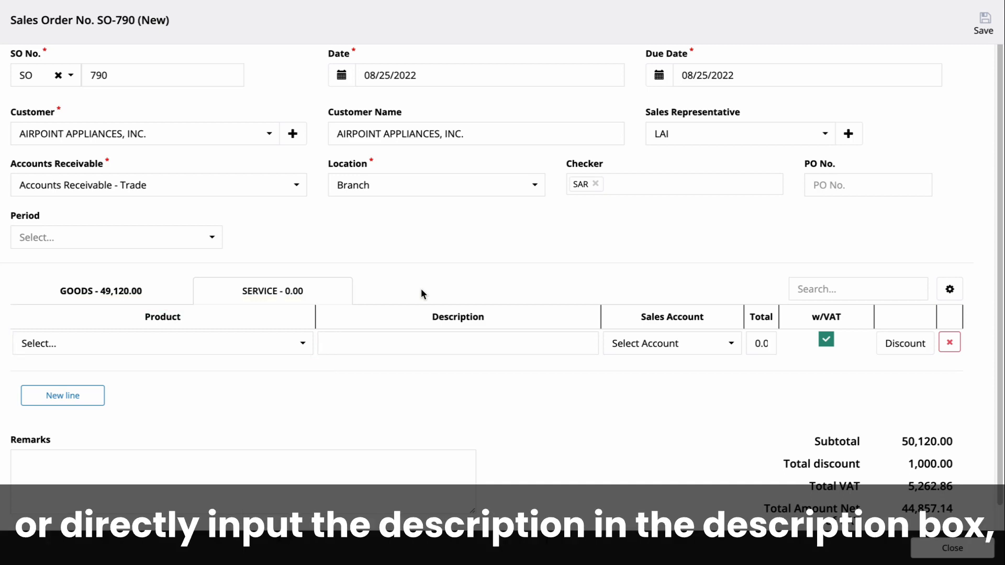
Add service lines 0123 - Mr. Sy (1,000, Miscellaneous Income) and 0124 - Mr. Sy1.
{"action": "left_click", "coordinate": [262, 343]}
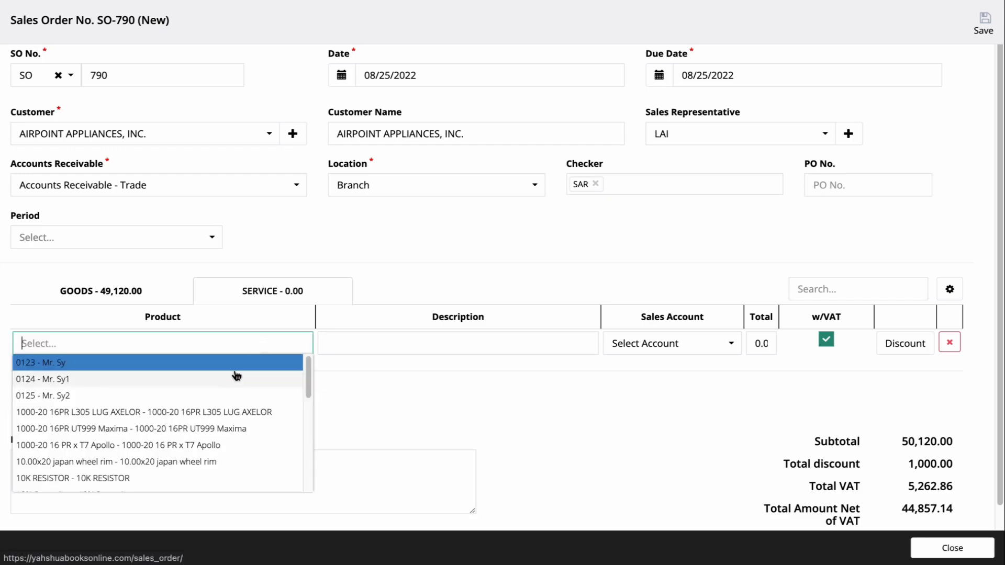
{"action": "left_click", "coordinate": [237, 366]}
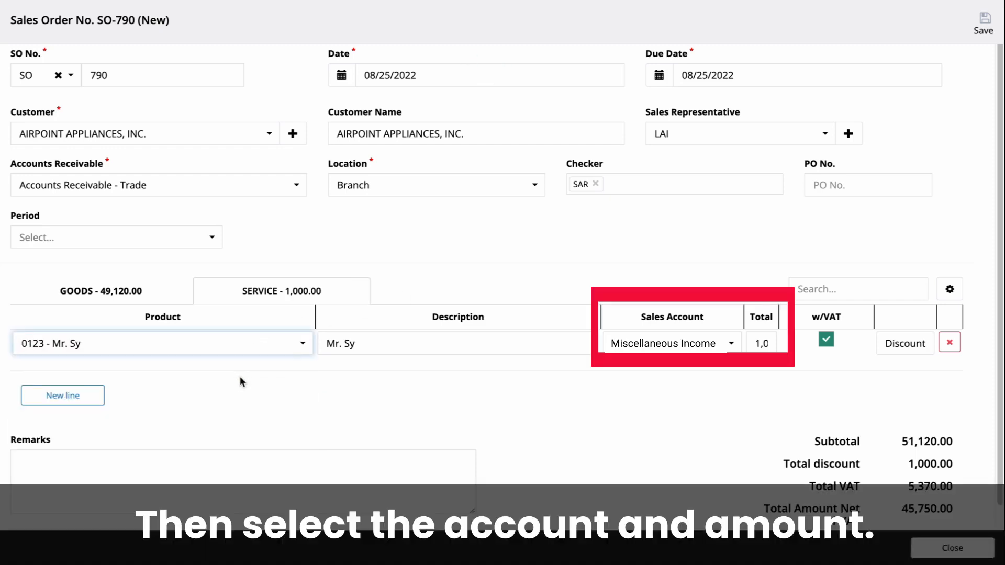
{"action": "left_click", "coordinate": [680, 343]}
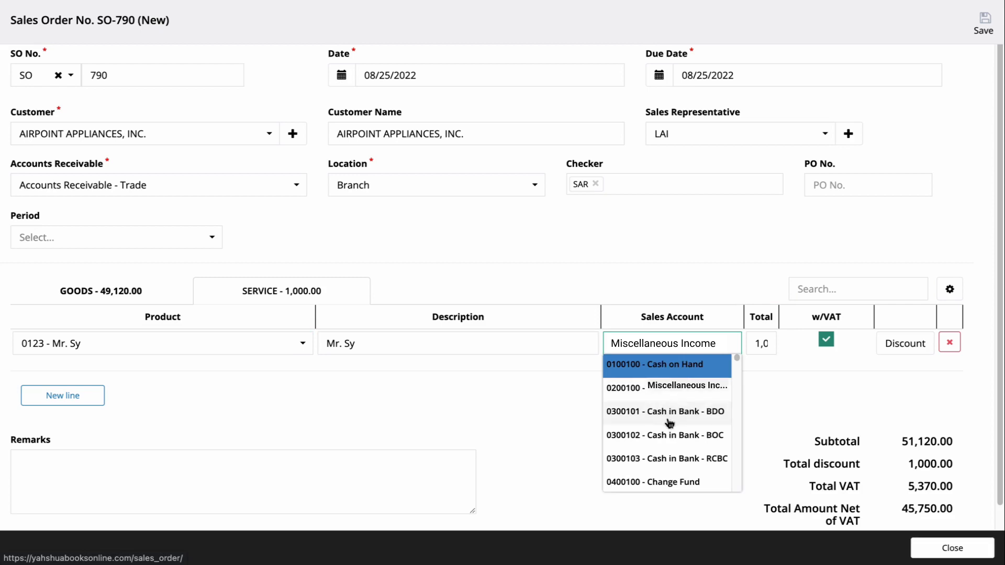
{"action": "left_click", "coordinate": [764, 345]}
{"action": "left_click", "coordinate": [759, 368]}
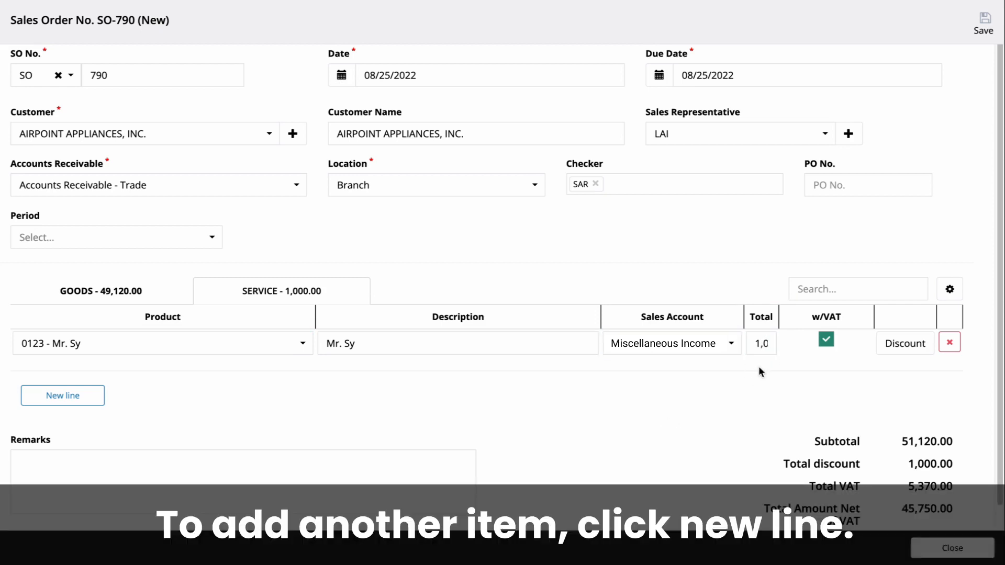
{"action": "left_click", "coordinate": [75, 395]}
{"action": "left_click", "coordinate": [89, 406]}
{"action": "scroll", "coordinate": [432, 240], "scroll_direction": "down", "scroll_amount": 2}
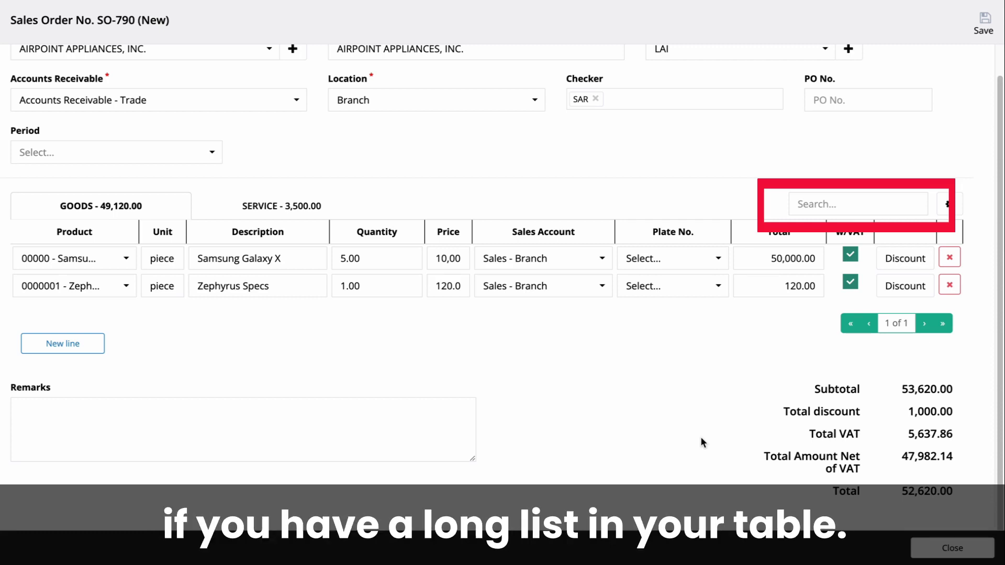
Filter the goods lines by searching for 'samsung galaxy'.
{"action": "left_click", "coordinate": [848, 204]}
{"action": "type", "text": "samsung"}
{"action": "type", "text": "galaxy"}
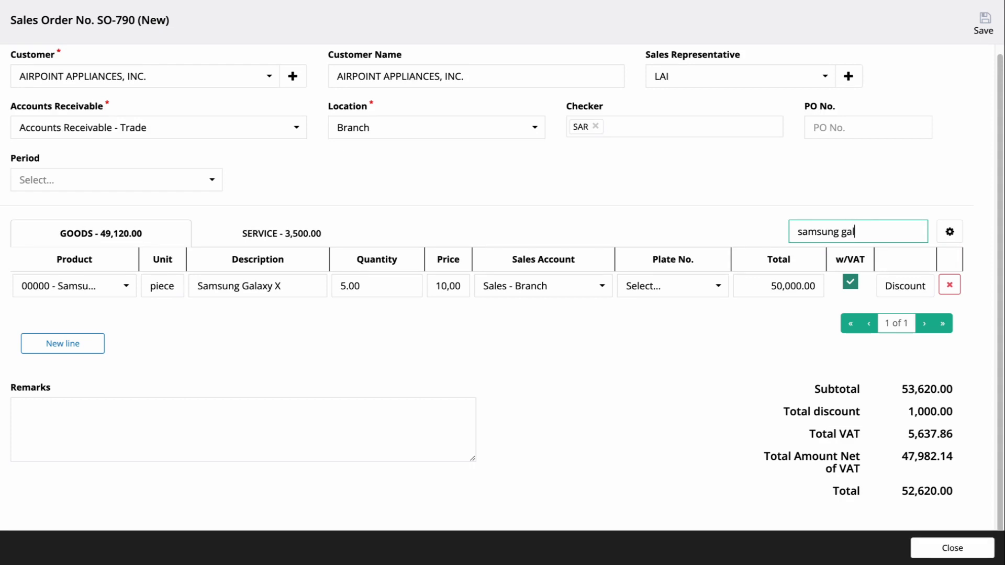
{"action": "left_click", "coordinate": [719, 389]}
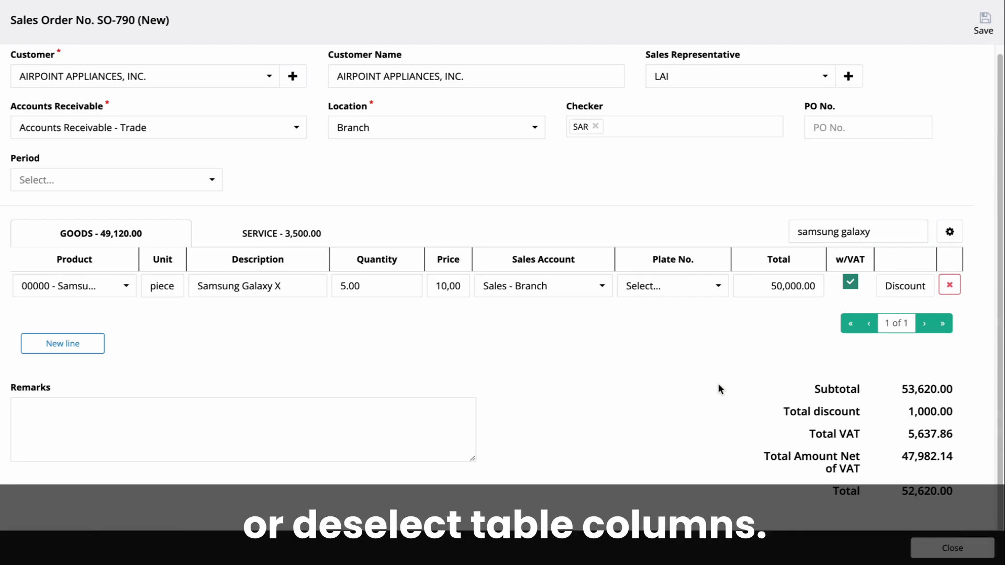
Hide the Extra Field (Plate No.) column in the goods table.
{"action": "left_click", "coordinate": [949, 232]}
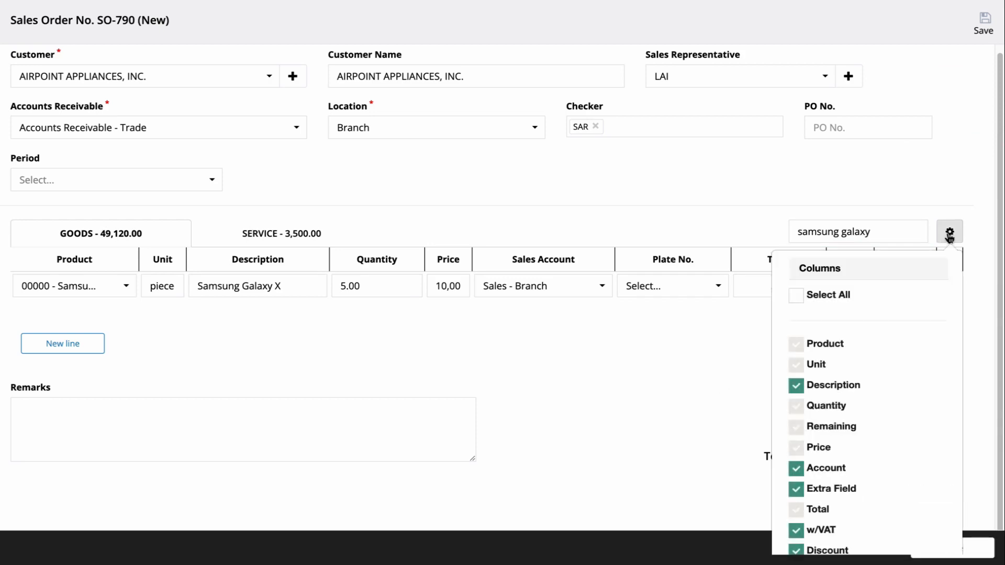
{"action": "left_click", "coordinate": [850, 391]}
{"action": "left_click", "coordinate": [850, 391]}
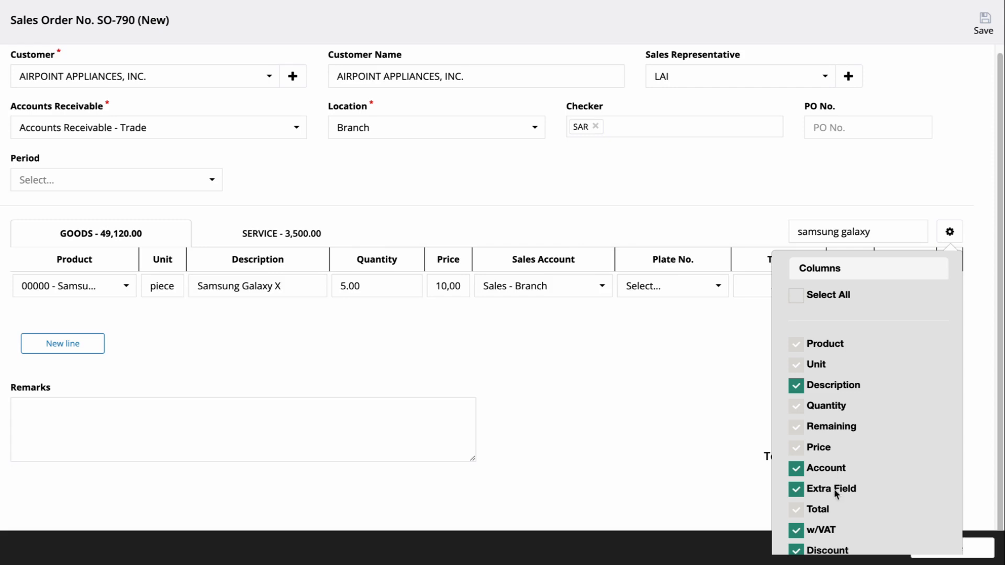
{"action": "left_click", "coordinate": [835, 492]}
{"action": "left_click", "coordinate": [677, 431]}
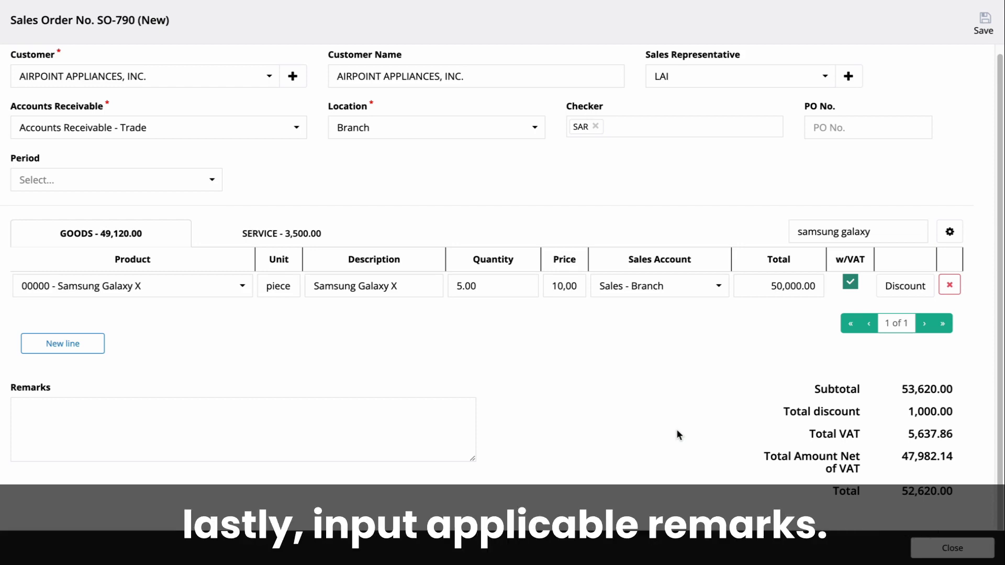
Enter the remark 'Sample' and save SO-790 with Save and Close.
{"action": "left_click", "coordinate": [381, 423]}
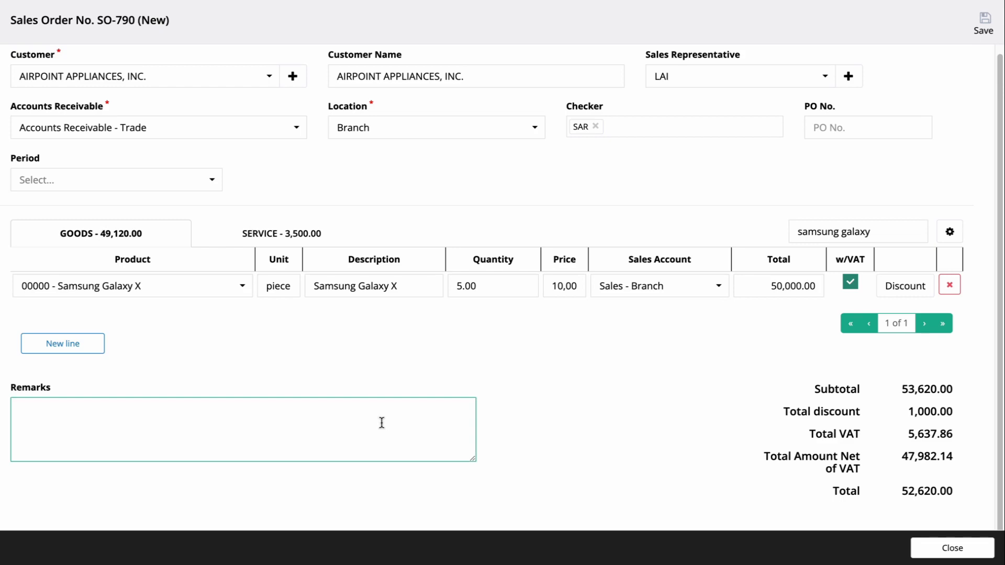
{"action": "type", "text": "Sample"}
{"action": "left_click", "coordinate": [440, 377]}
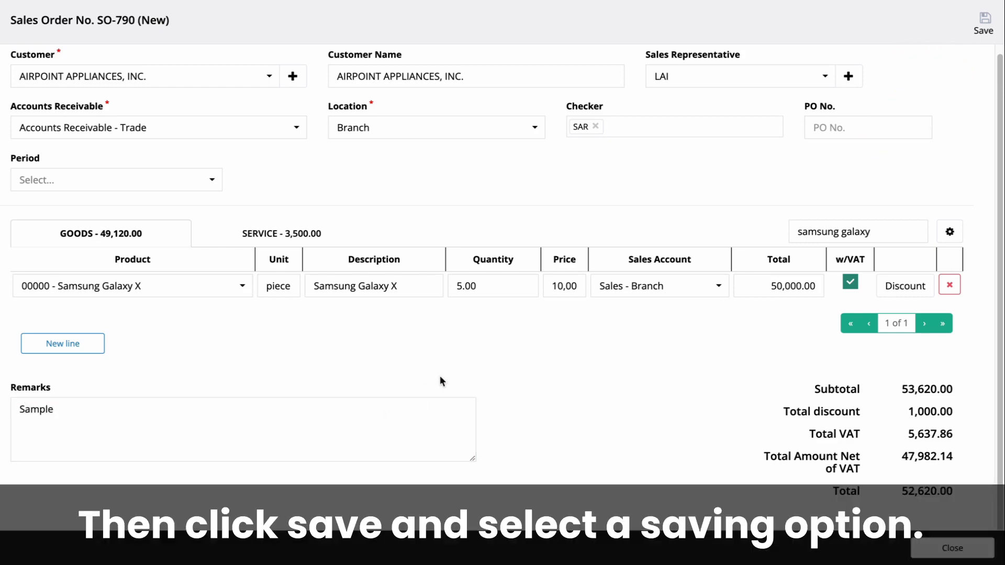
{"action": "left_click", "coordinate": [984, 25]}
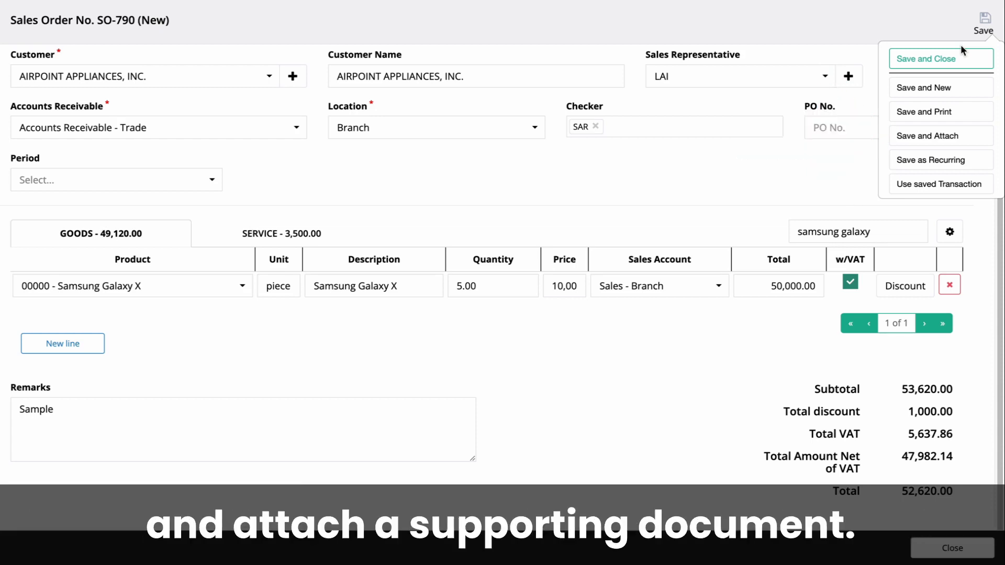
{"action": "left_click", "coordinate": [962, 58]}
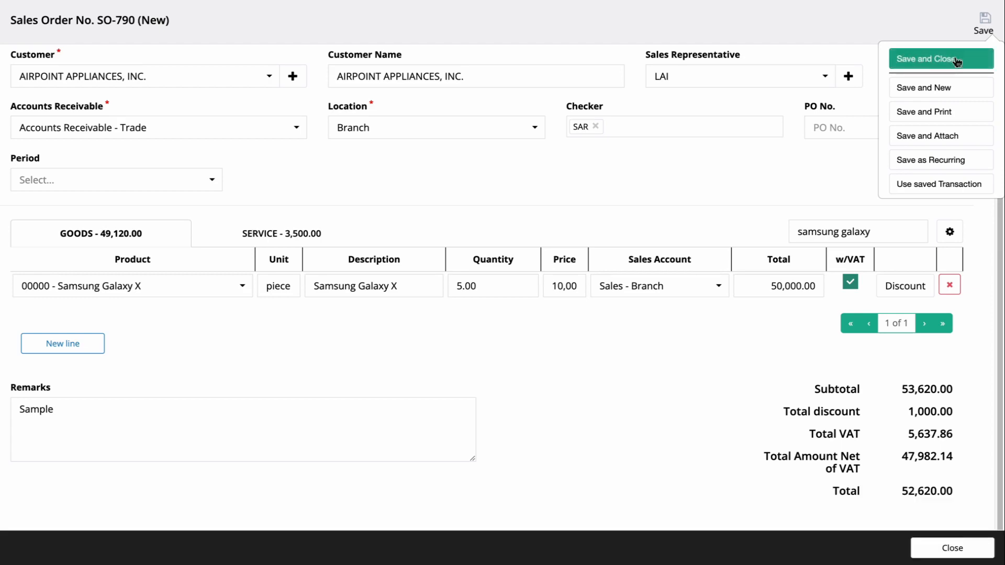